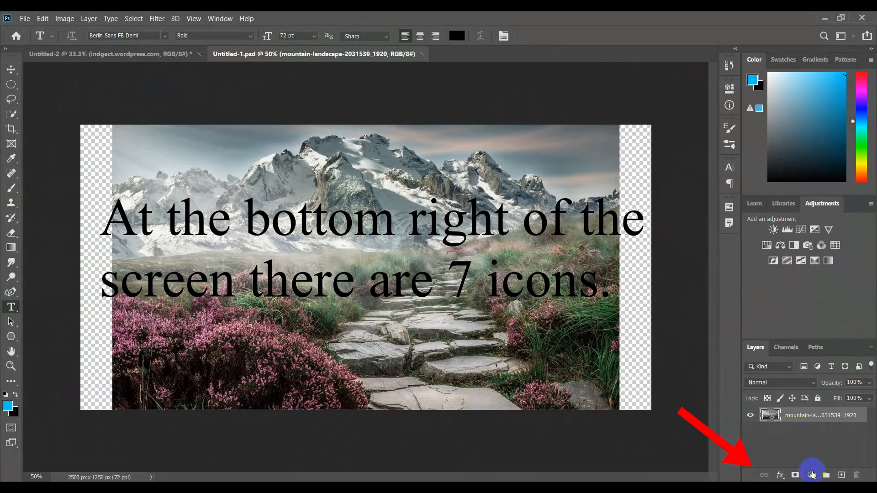
Add a Color Lookup adjustment layer above the mountain landscape and load the 2Strip.look 3D LUT
left_click(811, 476)
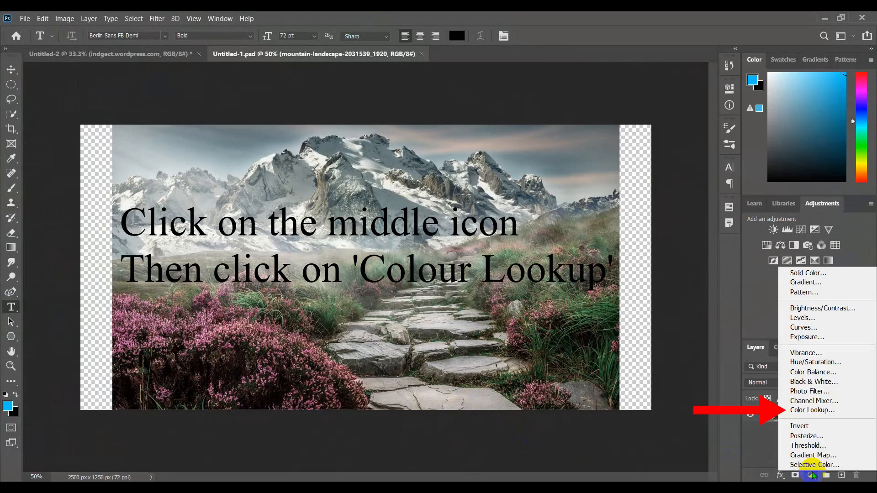
left_click(839, 415)
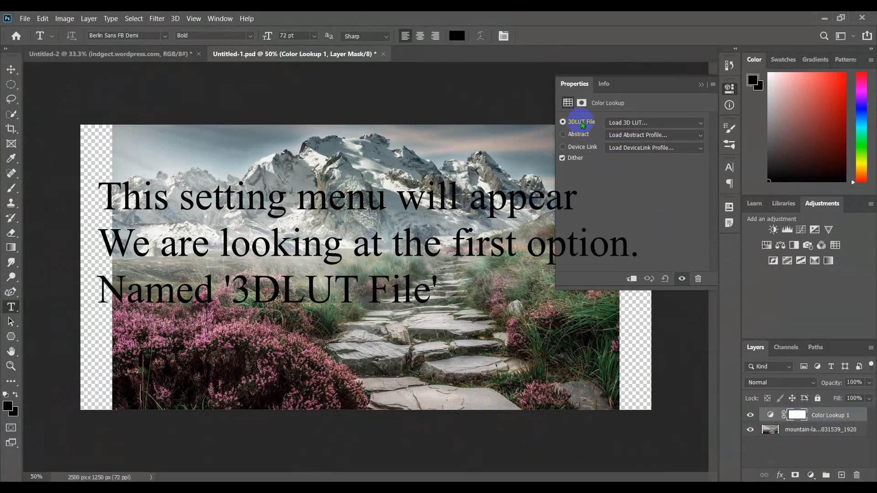
left_click(662, 123)
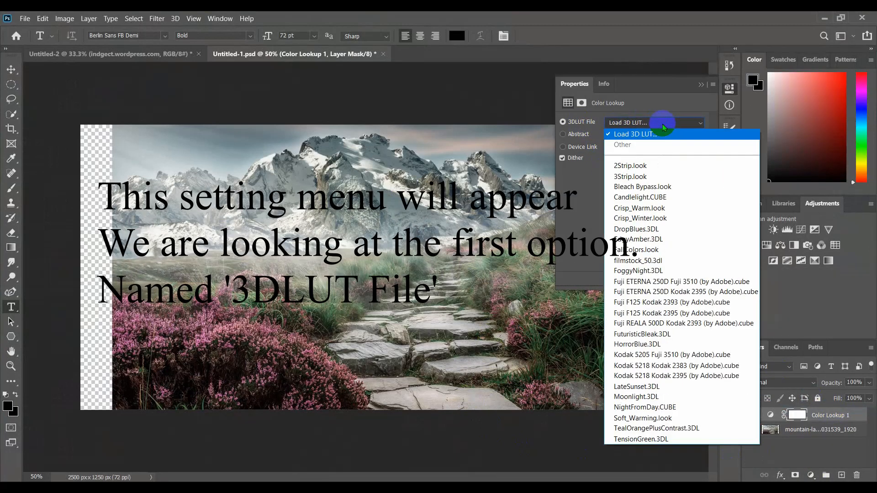
left_click(656, 168)
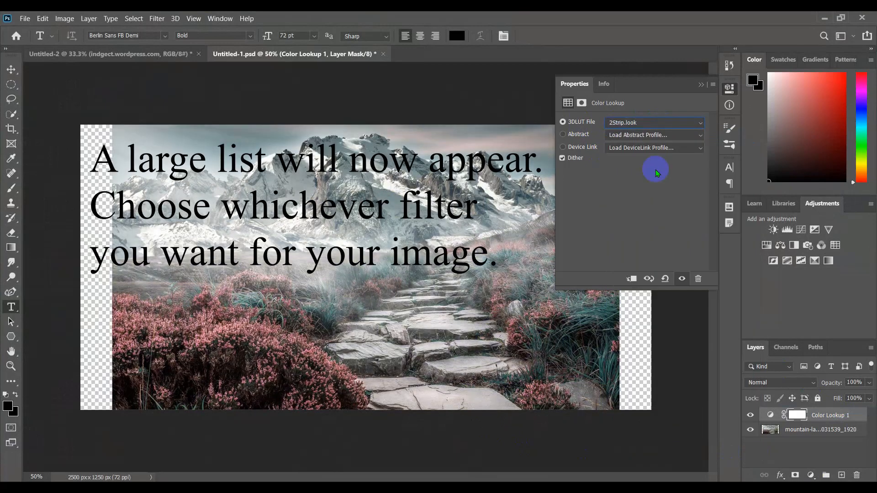
Try the Candlelight.CUBE, Fuji ETERNA 250D Fuji 3510 (by Adobe).cube and LateSunset.3DL LUTs on the Color Lookup layer
left_click(645, 128)
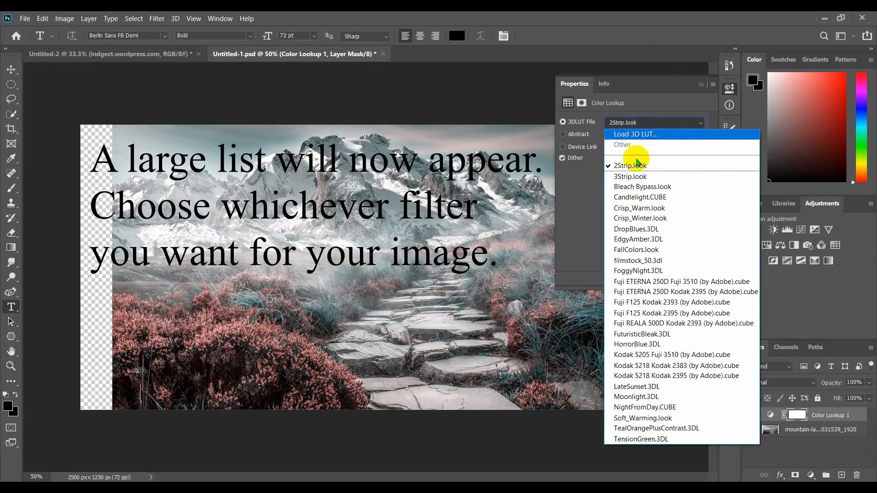
left_click(642, 201)
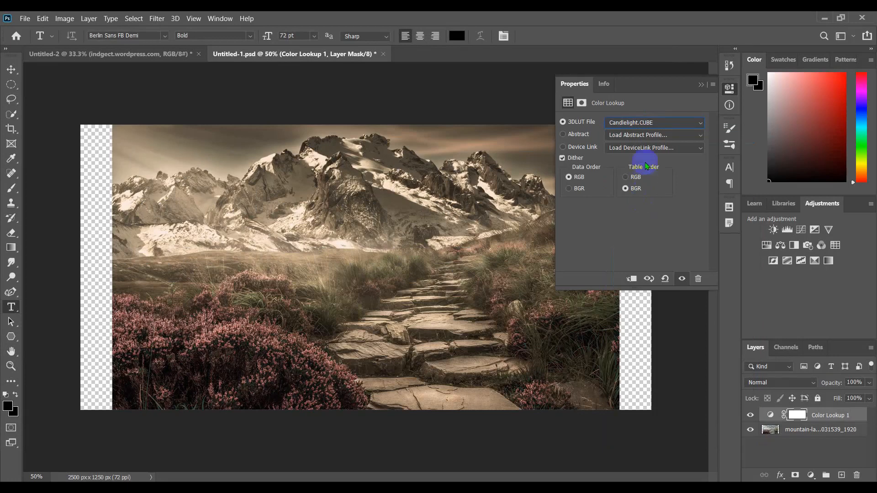
left_click(642, 124)
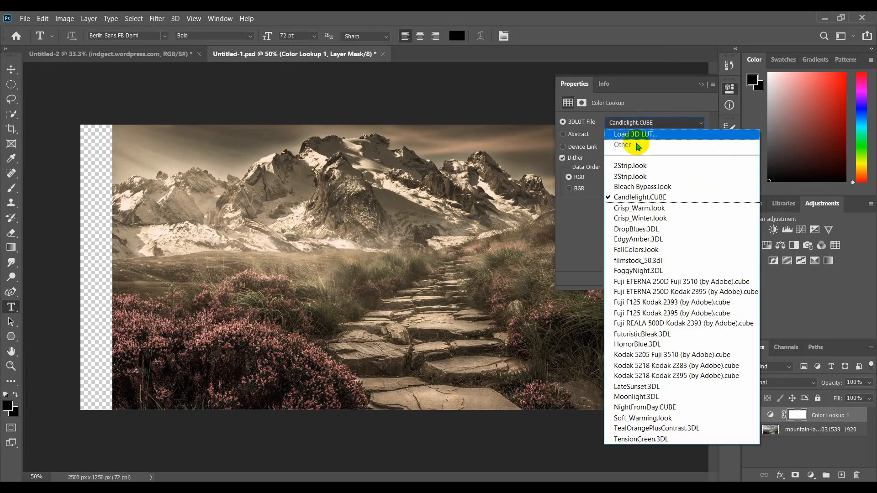
left_click(663, 281)
left_click(642, 122)
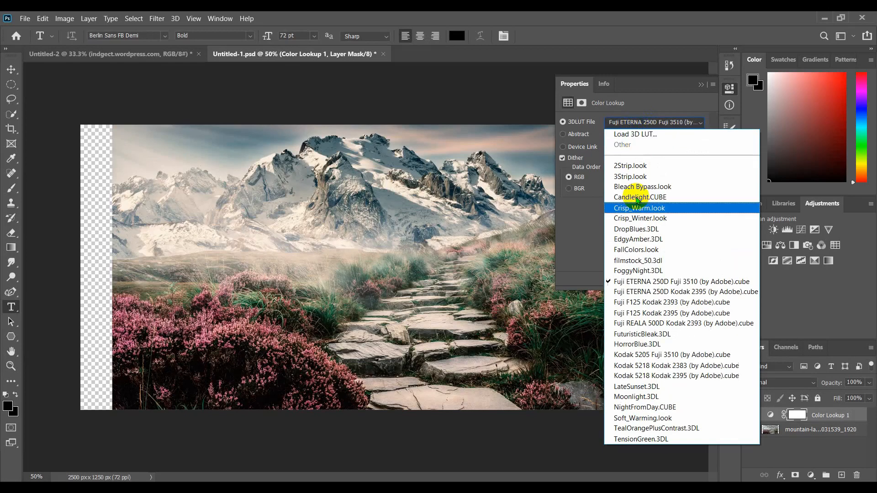
left_click(636, 387)
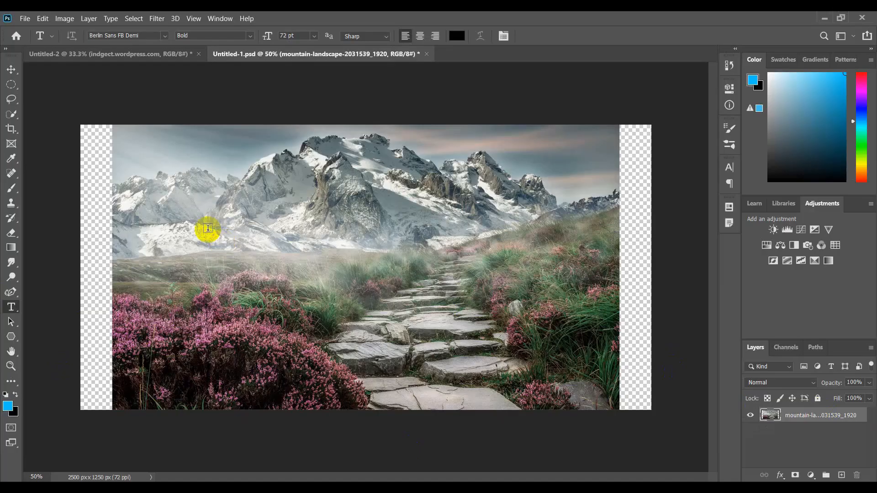
Add a text layer reading "Your watermark here" near the middle of the landscape image
left_click(288, 267)
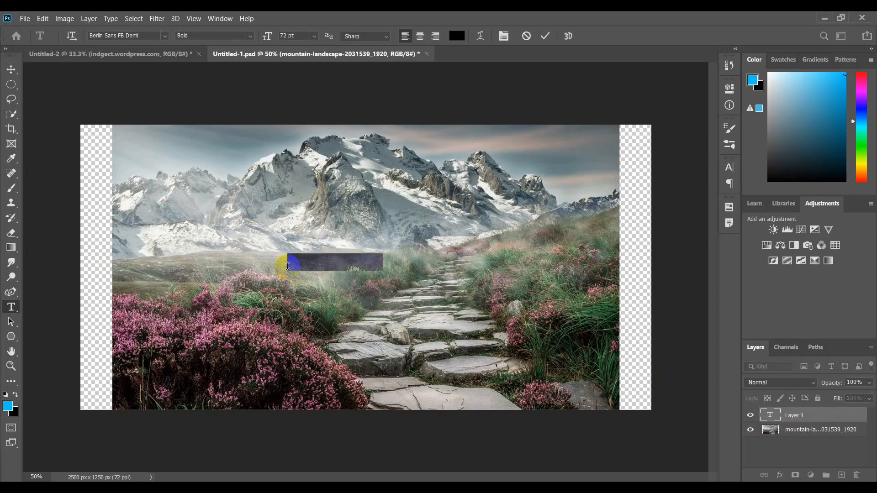
key("Caps_Lock")
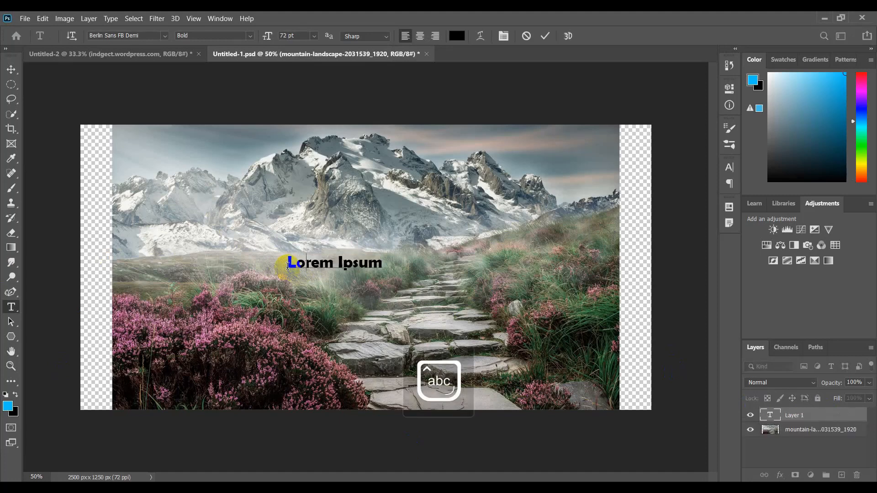
type("Your")
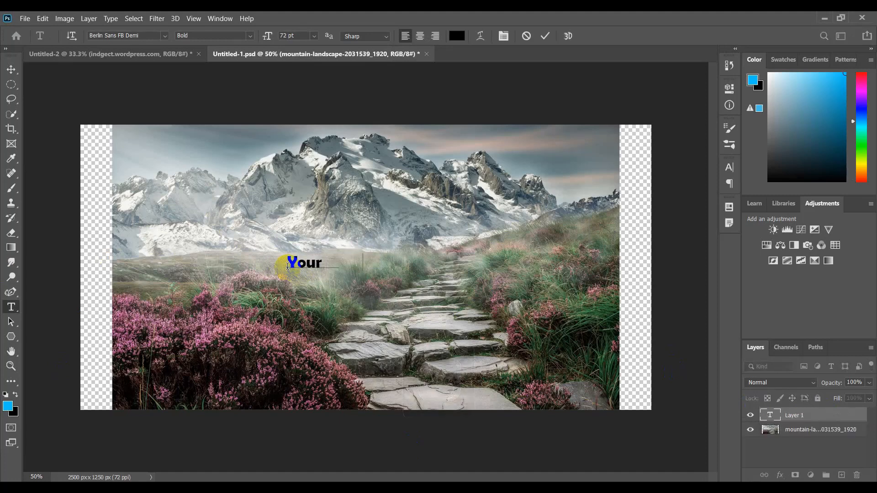
type(" watermark")
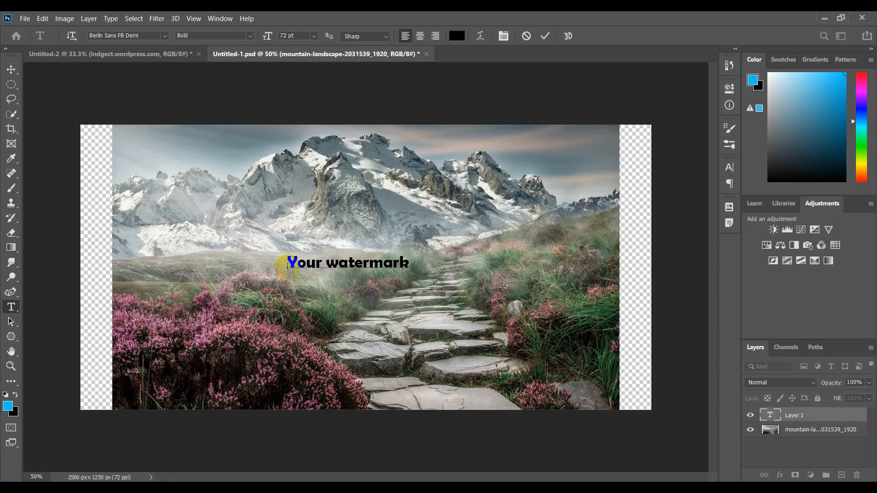
type(" here")
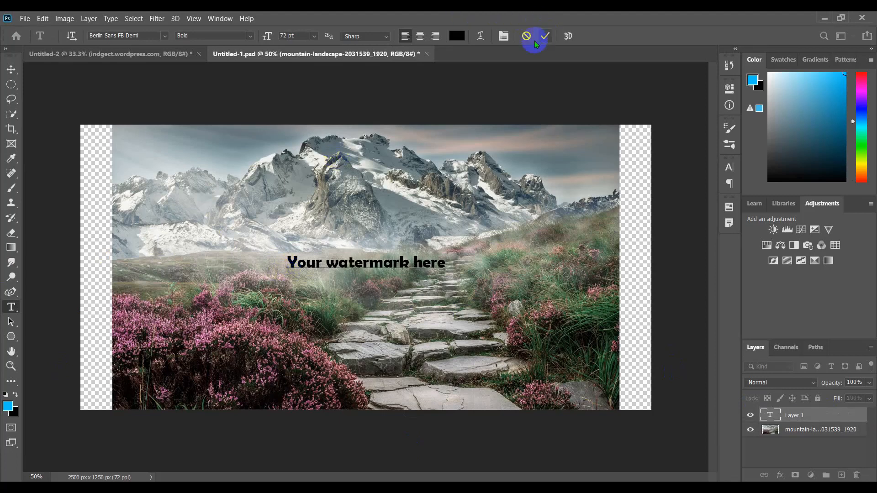
left_click(545, 35)
Enlarge the watermark text to about 99 pt and move it up over the mountains
key("ctrl+t")
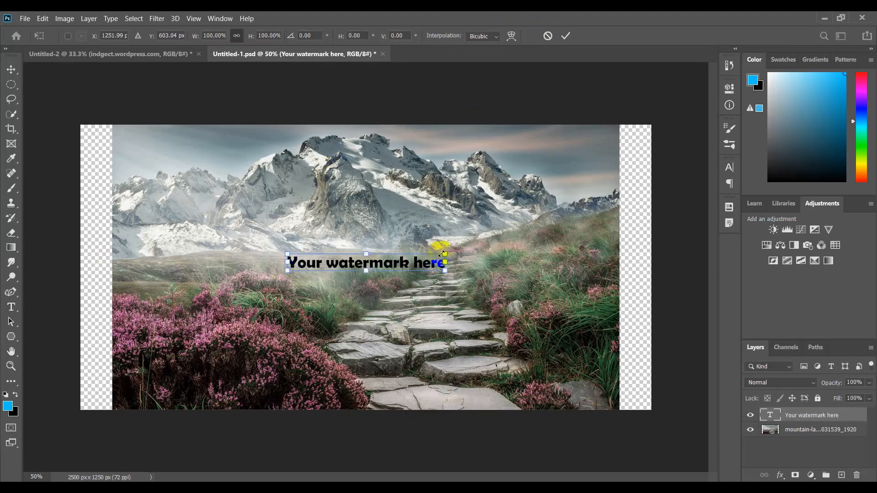
left_click_drag(452, 249, 437, 185)
key("Return")
key("t")
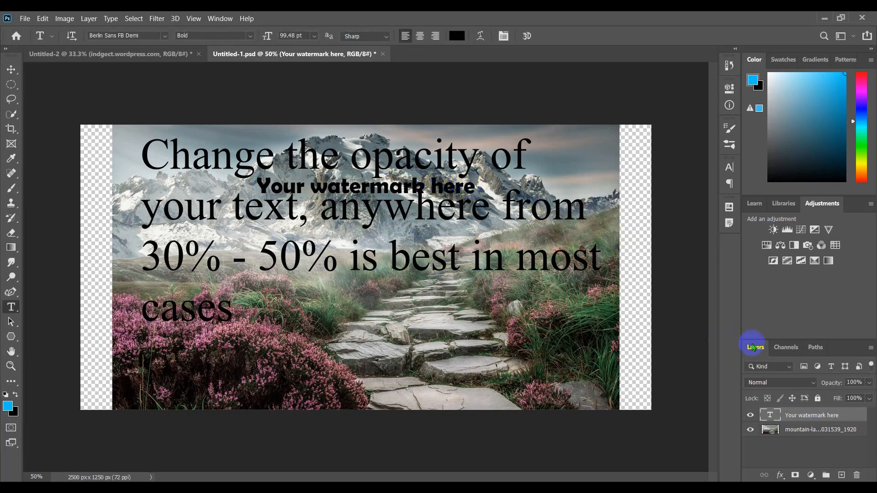
Set the watermark text layer's opacity to 30%
left_click(854, 383)
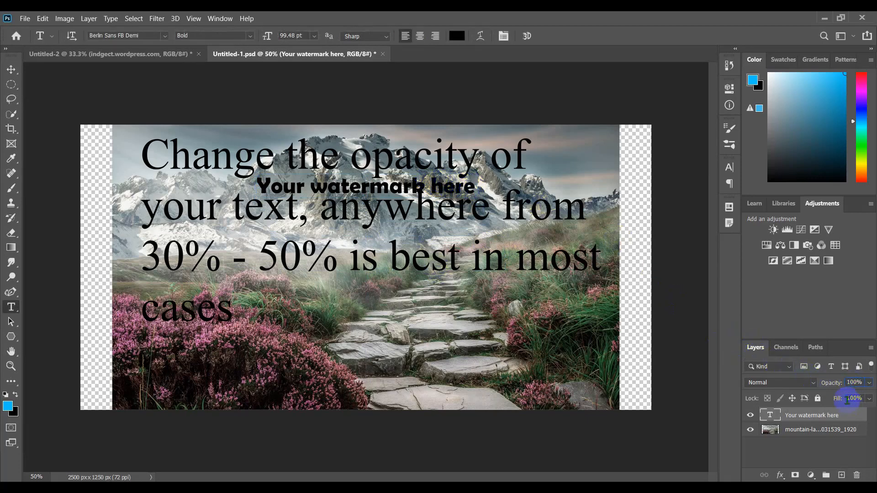
type("30")
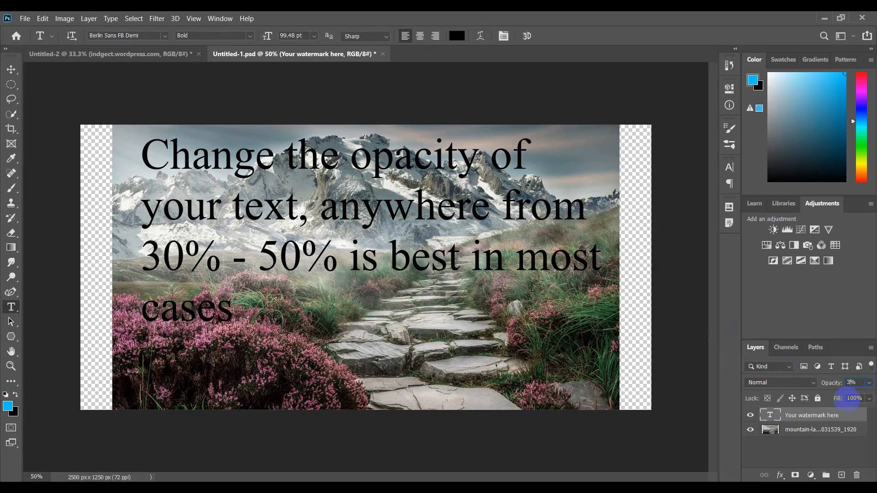
key("Return")
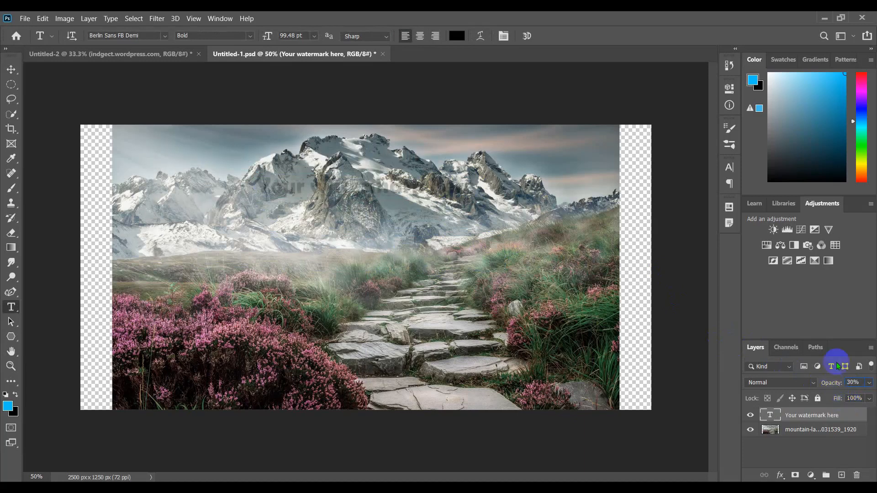
Open the watermark layer's blending options and enable the Bevel & Emboss and Drop Shadow effects
left_click(822, 446)
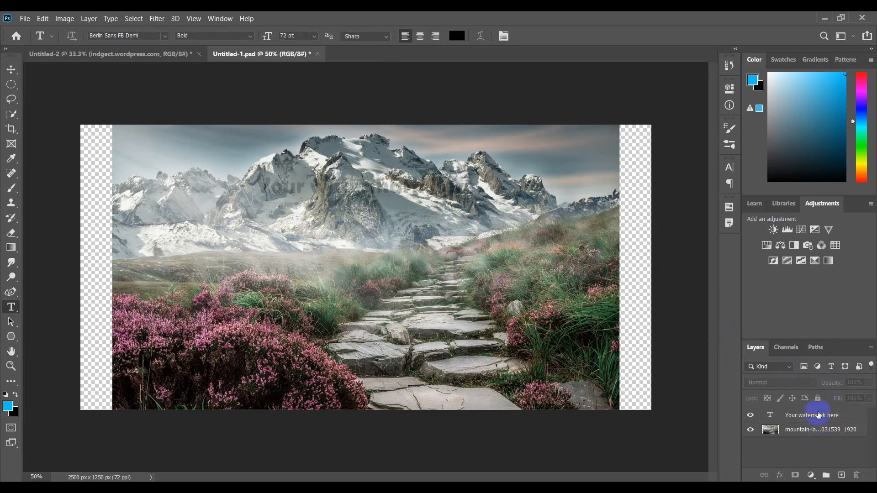
left_click(807, 418)
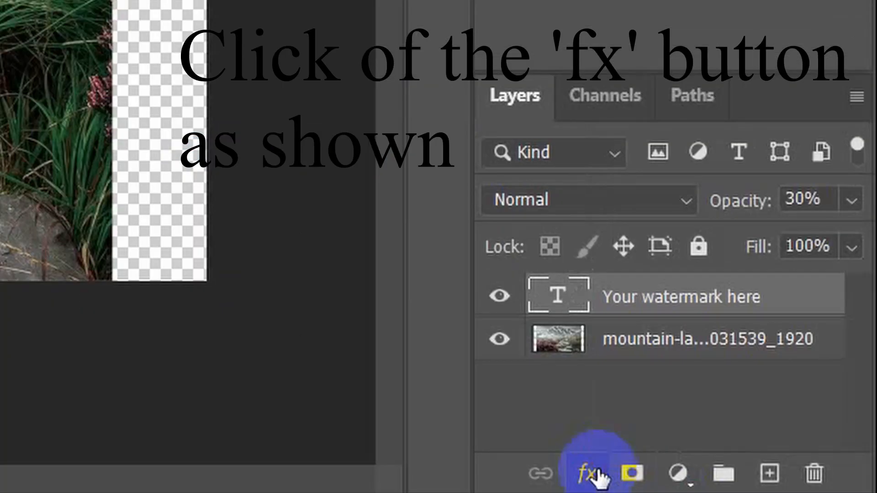
left_click(587, 473)
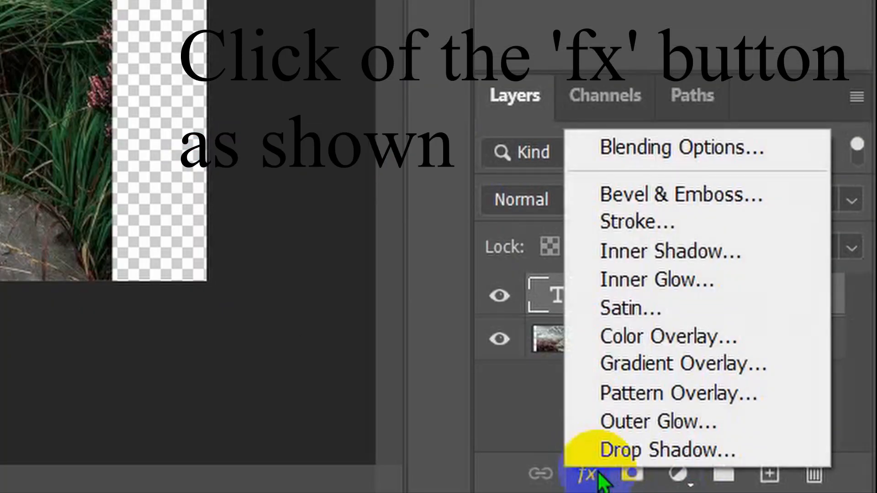
left_click(632, 152)
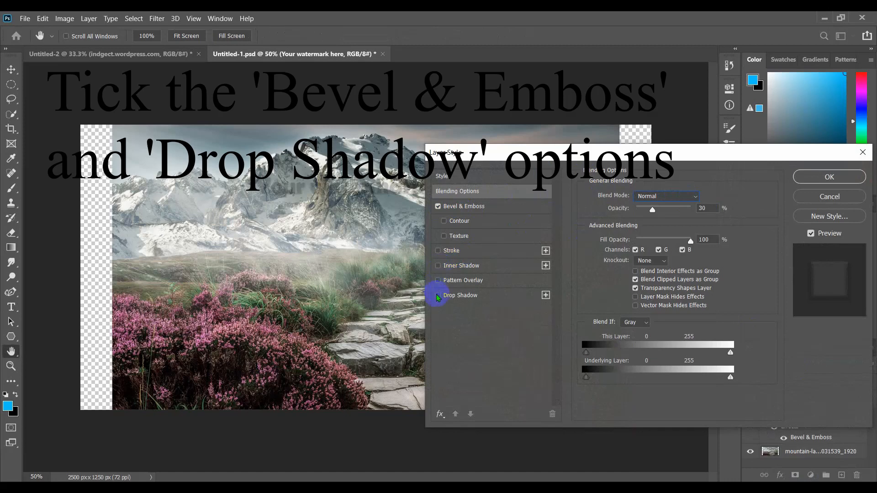
left_click(438, 296)
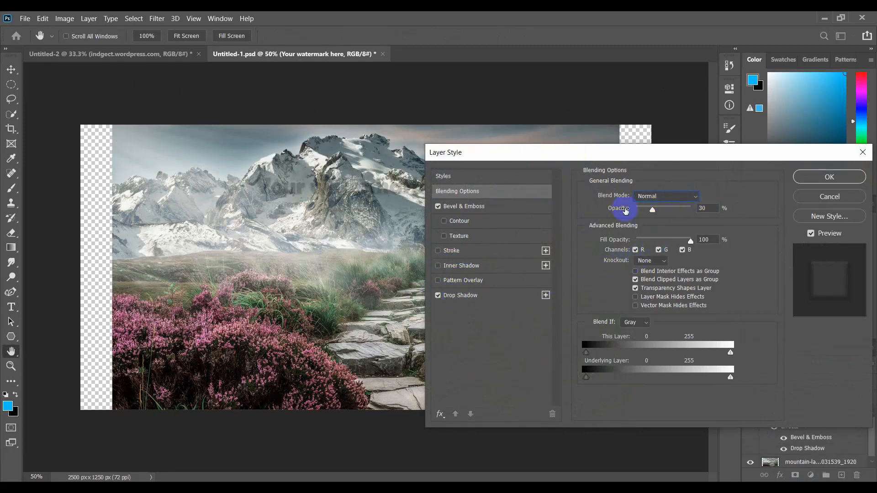
Raise the watermark's opacity to 50% in the blending options and shift the Layer Style dialog away from the text
left_click_drag(623, 210, 631, 210)
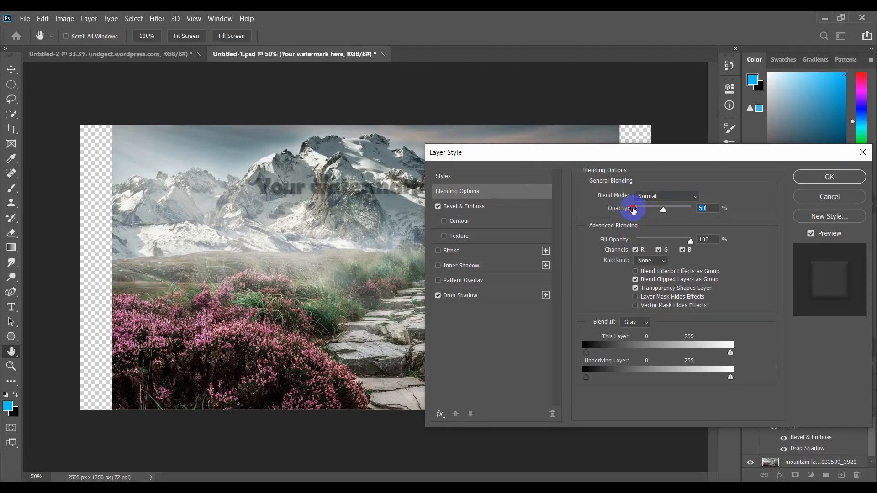
left_click_drag(633, 211, 635, 212)
left_click_drag(606, 155, 665, 161)
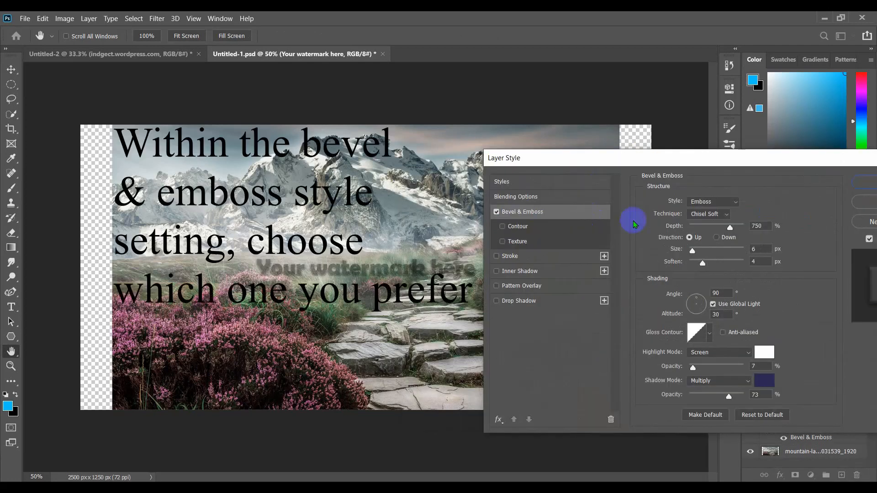
Try the Inner Bevel and Stroke Emboss styles on the watermark's bevel, then return to Emboss
left_click(713, 202)
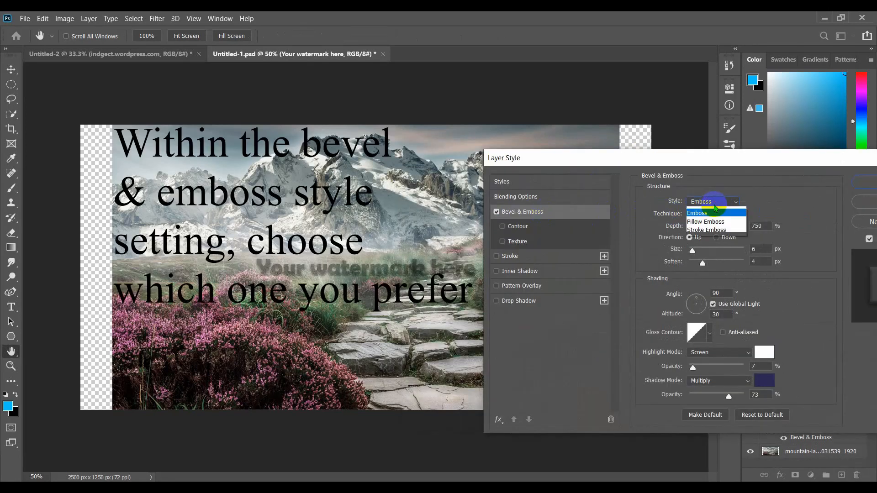
left_click(706, 220)
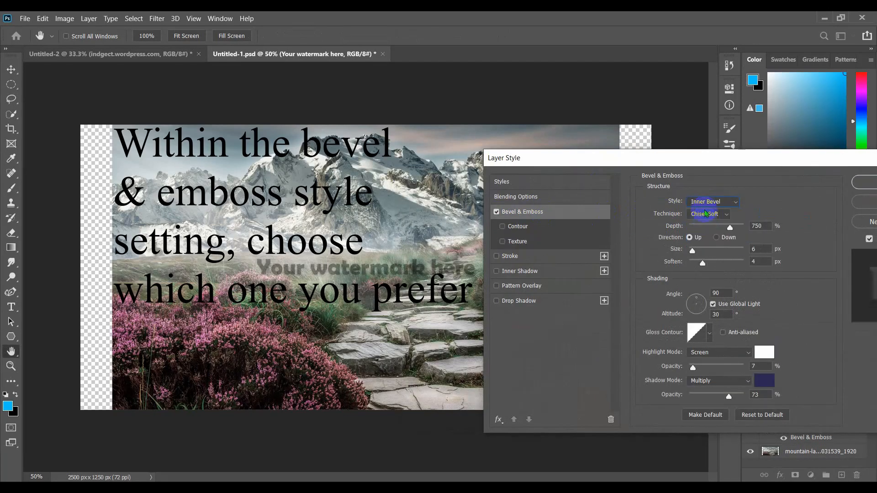
left_click(708, 203)
left_click(707, 245)
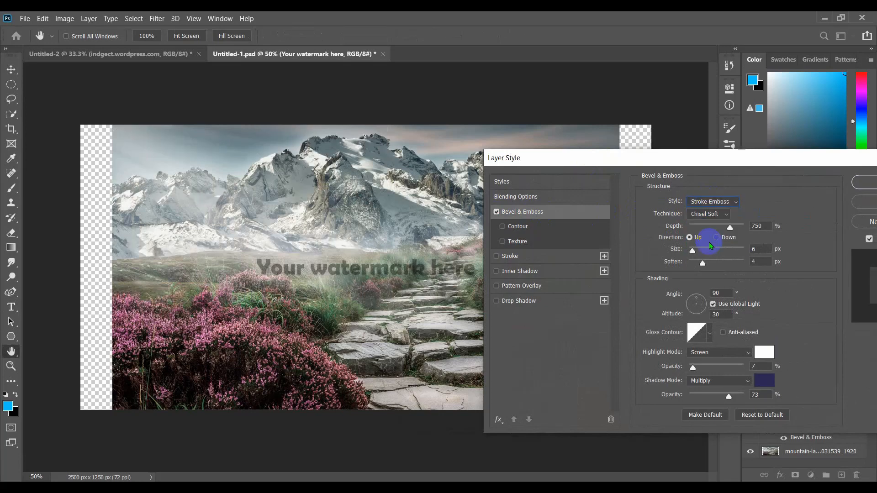
left_click(707, 205)
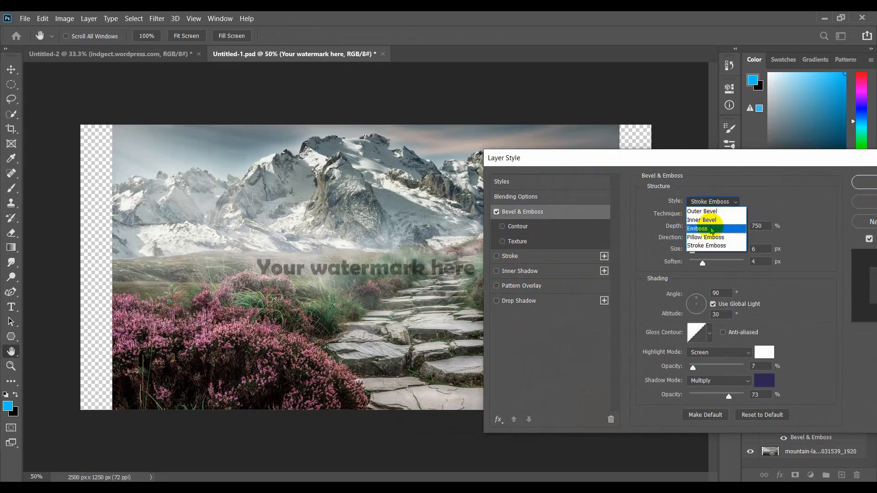
left_click(713, 229)
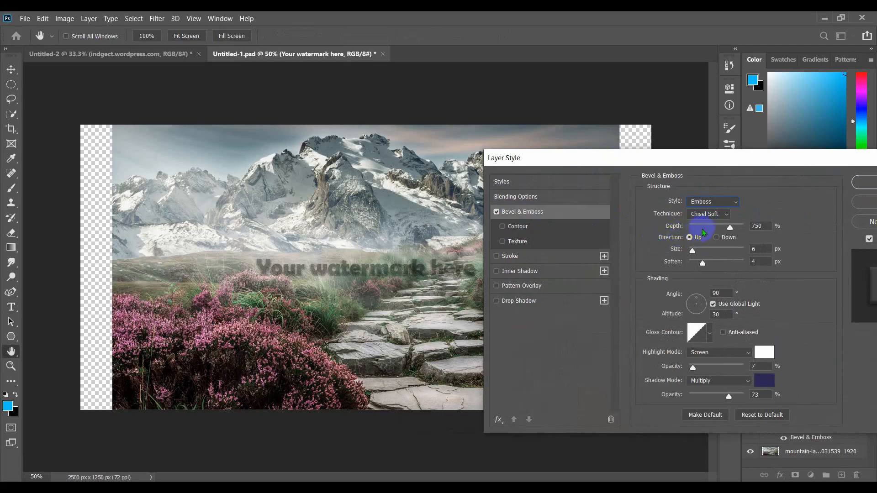
Set the bevel's shading angle to 30° and try the Smooth technique on the watermark text, settling on Chisel Hard
double_click(724, 293)
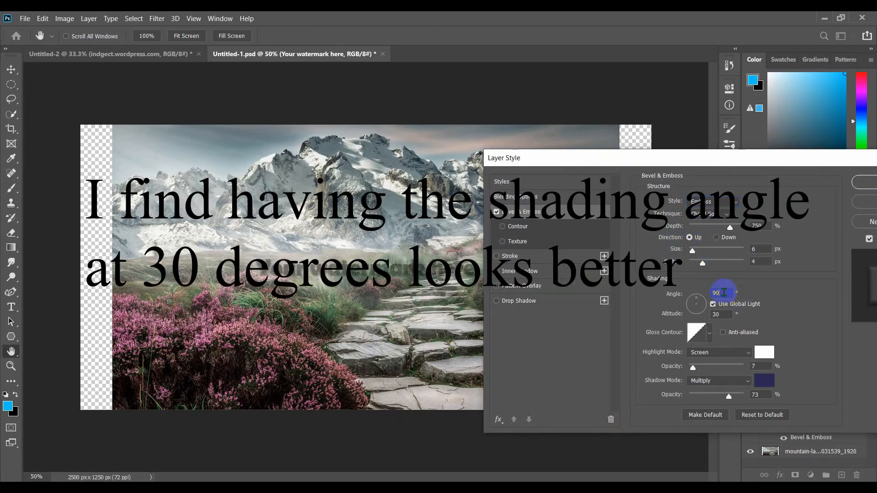
type("30")
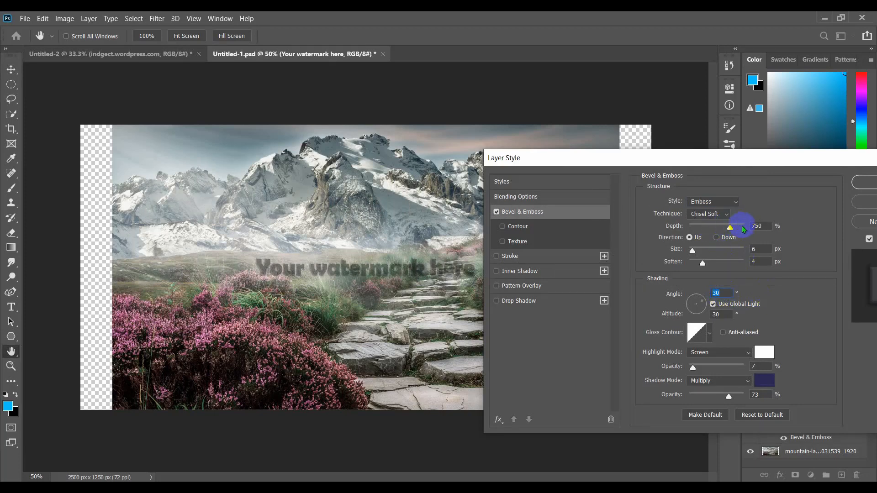
left_click(718, 214)
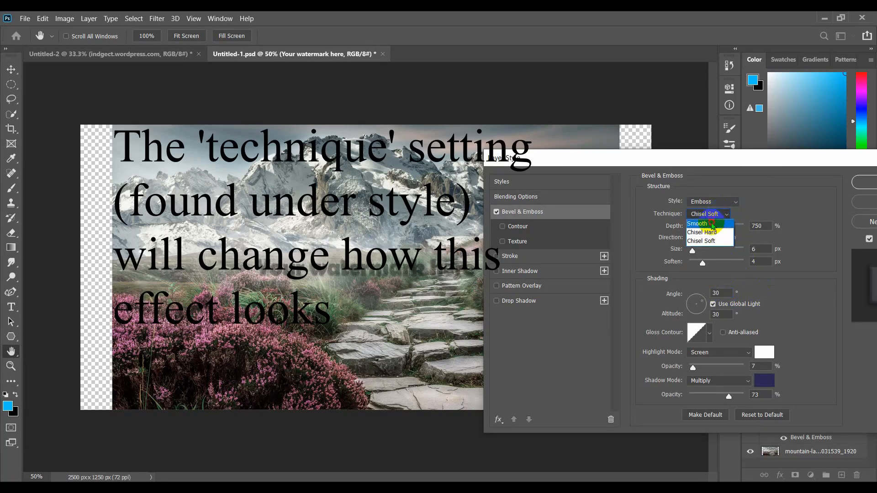
left_click(713, 223)
left_click(703, 219)
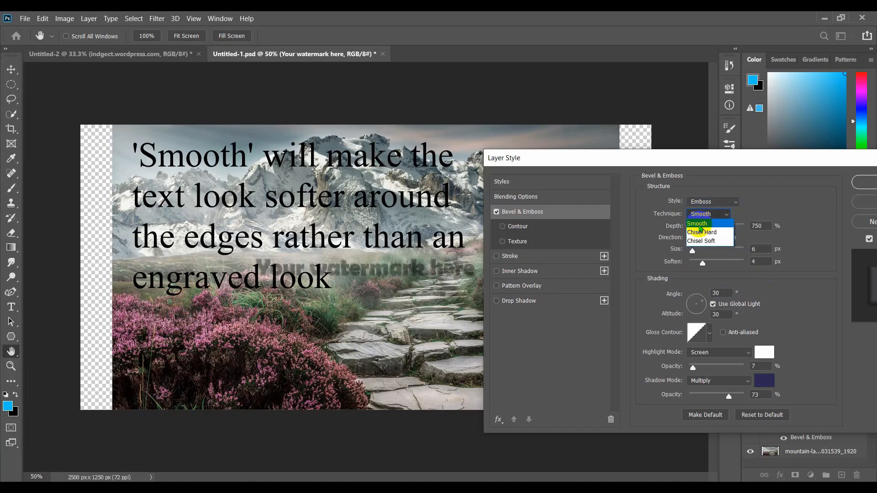
left_click(701, 231)
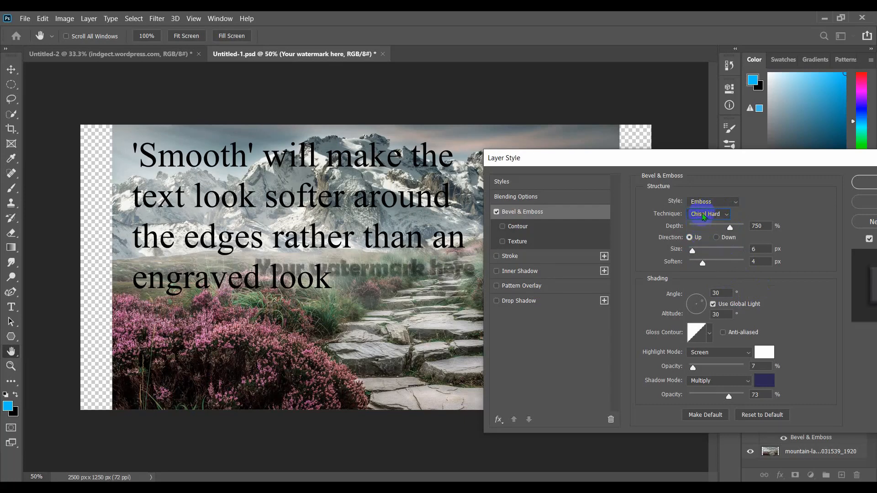
left_click(704, 215)
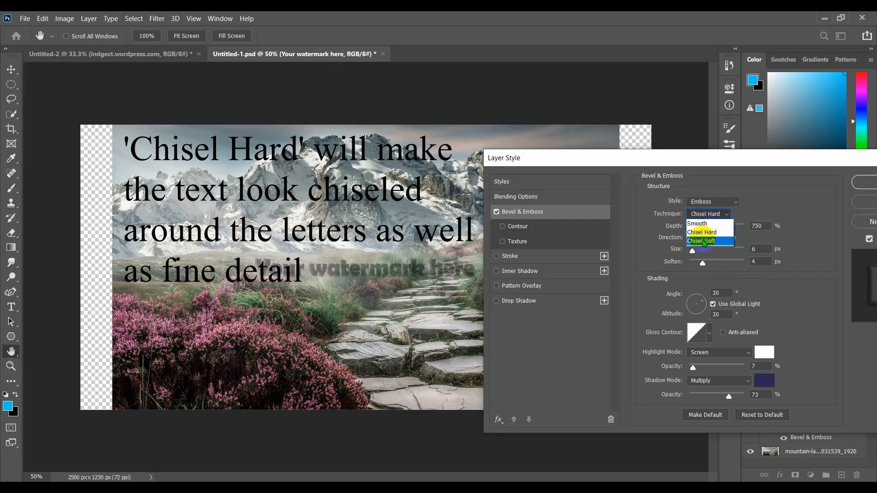
left_click(702, 215)
left_click(701, 232)
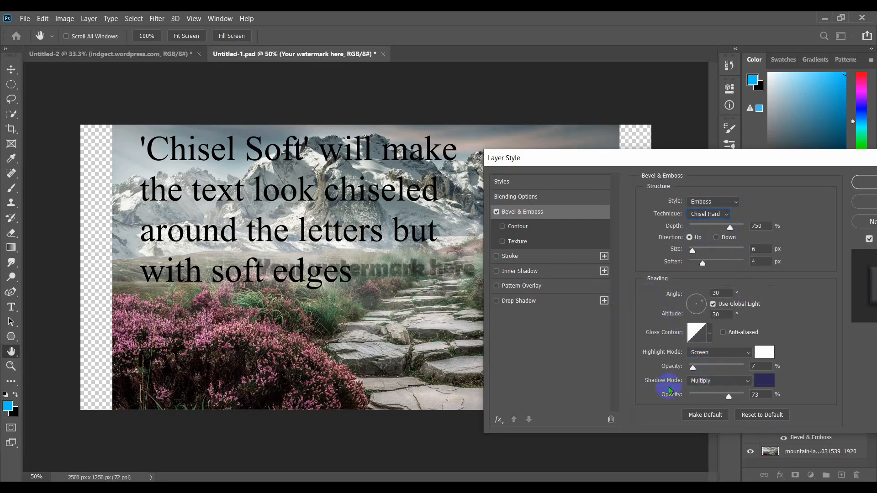
Enable Drop Shadow on the watermark text, set its shadow color to white (ffffff), and apply the layer style
left_click(497, 301)
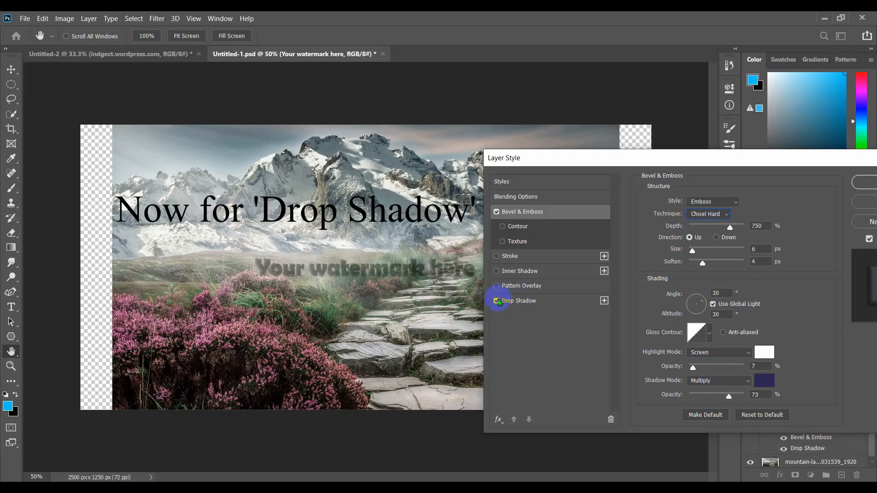
left_click(549, 301)
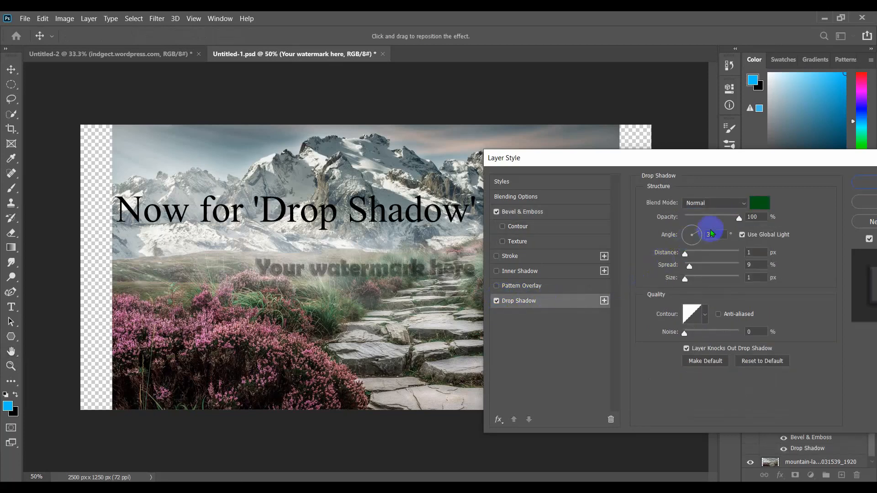
left_click(760, 203)
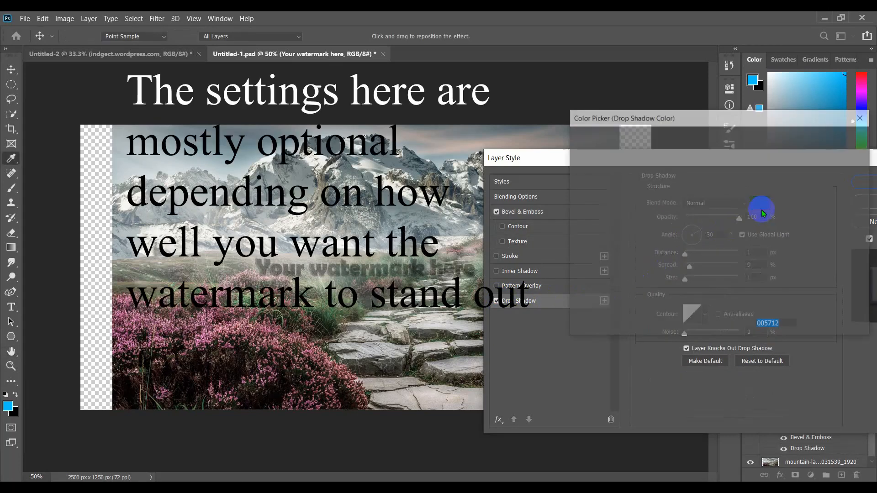
mouse_move(597, 239)
left_mouse_down()
mouse_move(567, 251)
mouse_move(554, 206)
mouse_move(555, 123)
left_mouse_up()
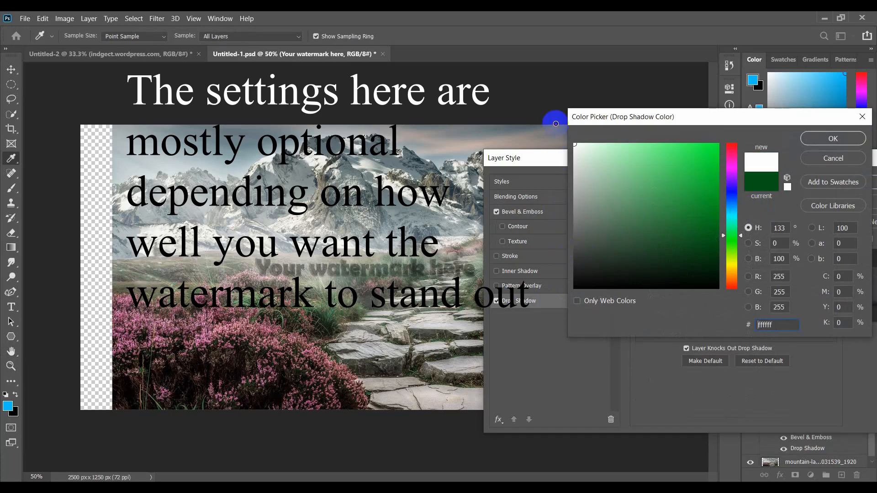
left_click(830, 140)
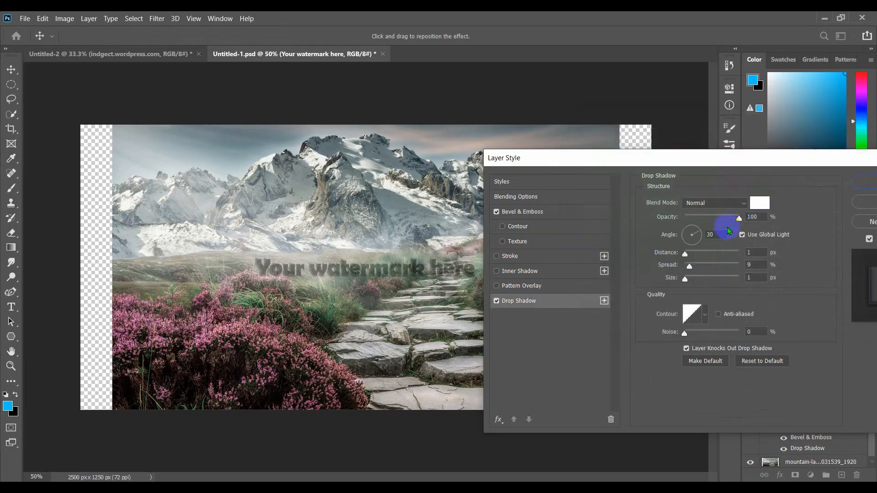
left_click_drag(712, 163, 631, 152)
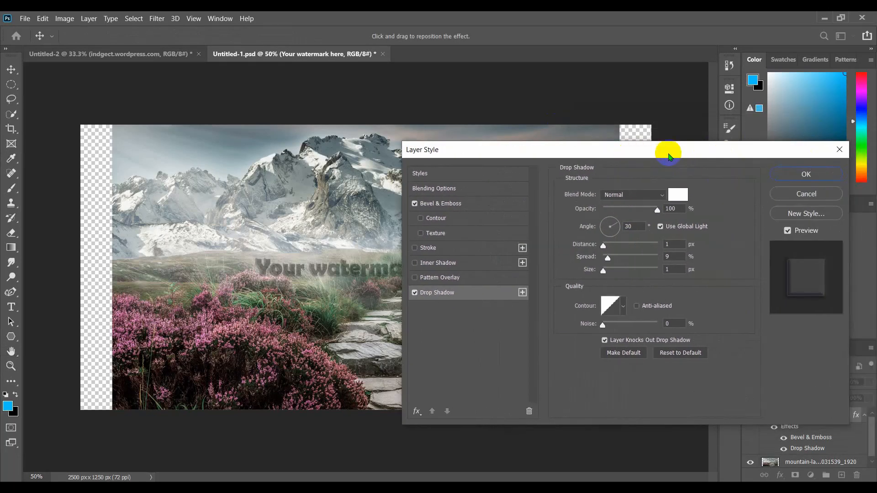
left_click(822, 175)
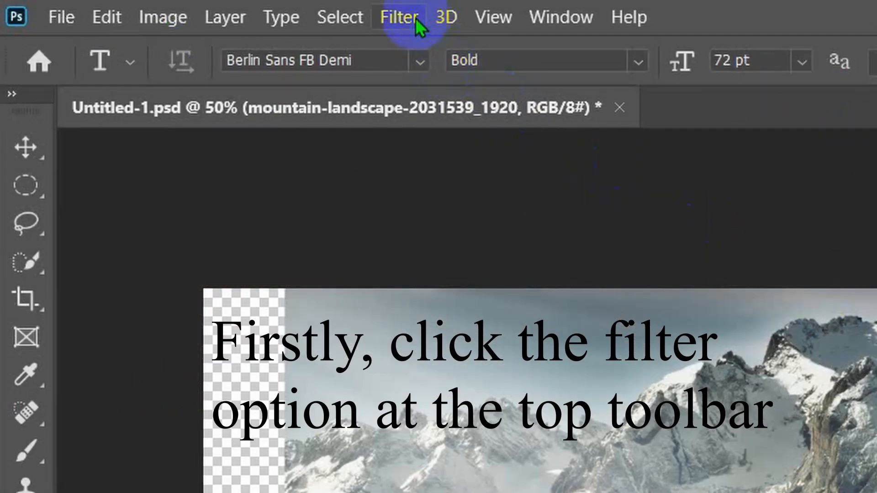
Open the Filter Gallery's Cutout filter for the mountain landscape layer
left_click(417, 23)
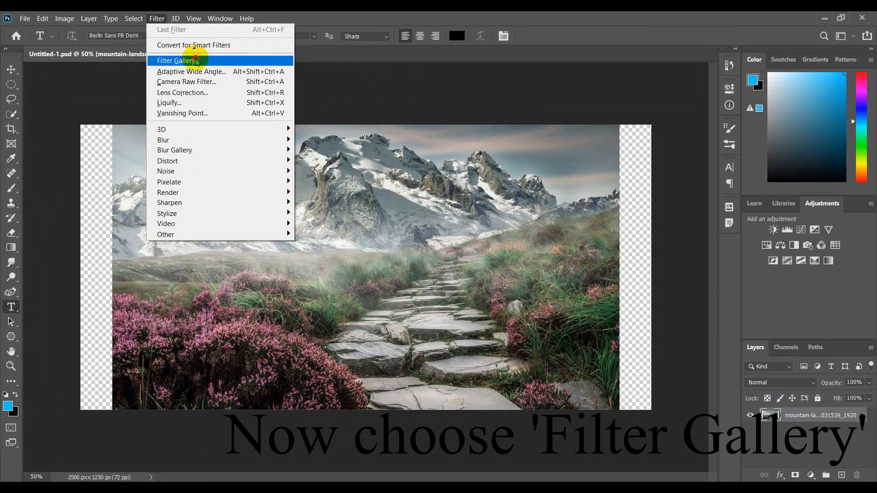
left_click(195, 61)
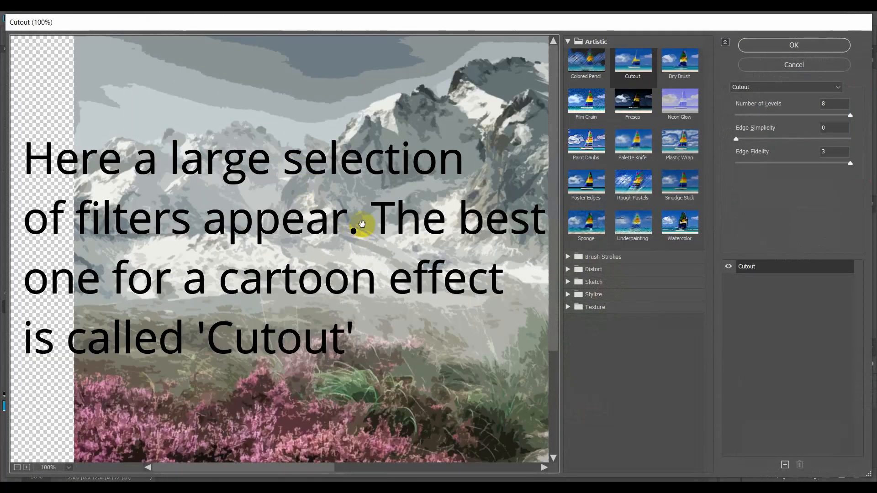
left_click(364, 222, "alt")
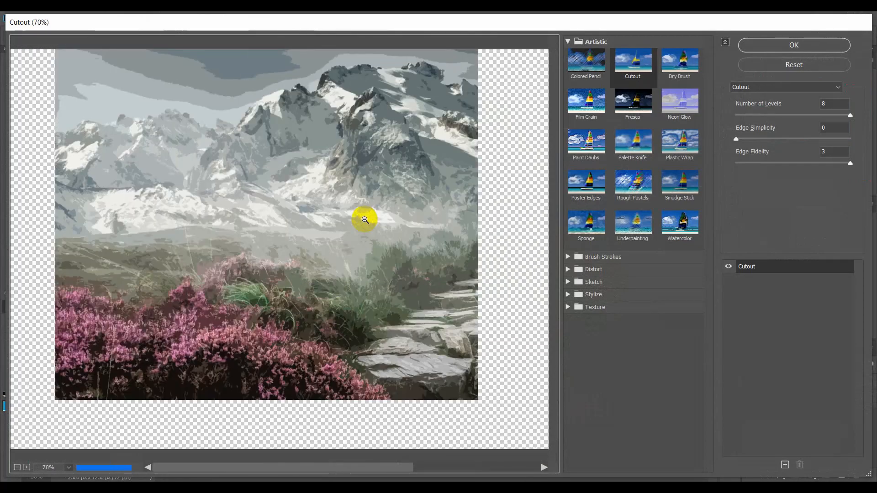
left_click(365, 220, "alt")
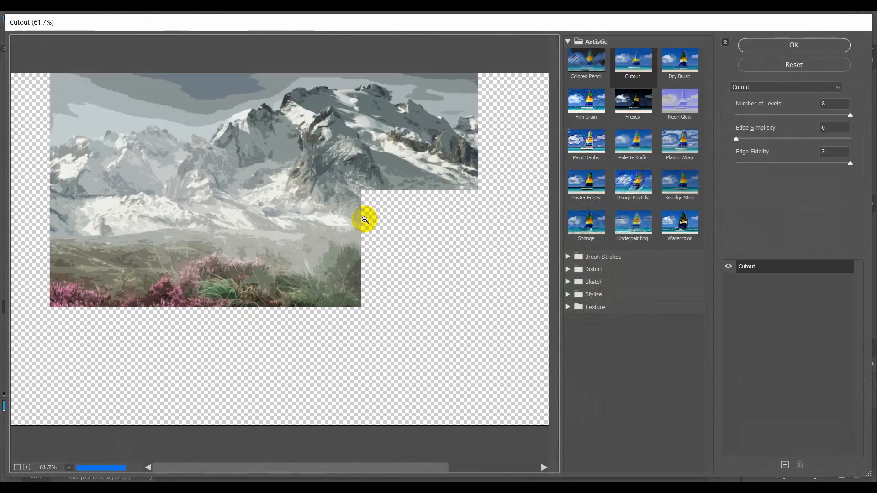
left_click(364, 220, "alt")
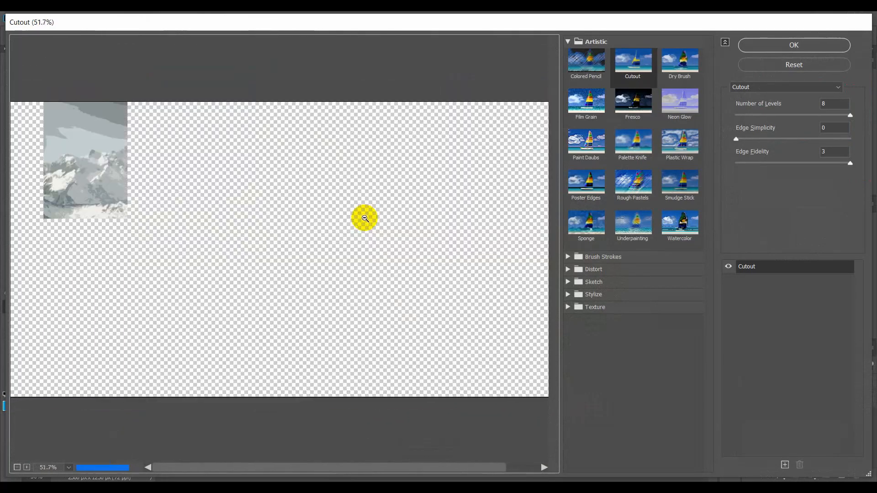
left_click(364, 219, "alt")
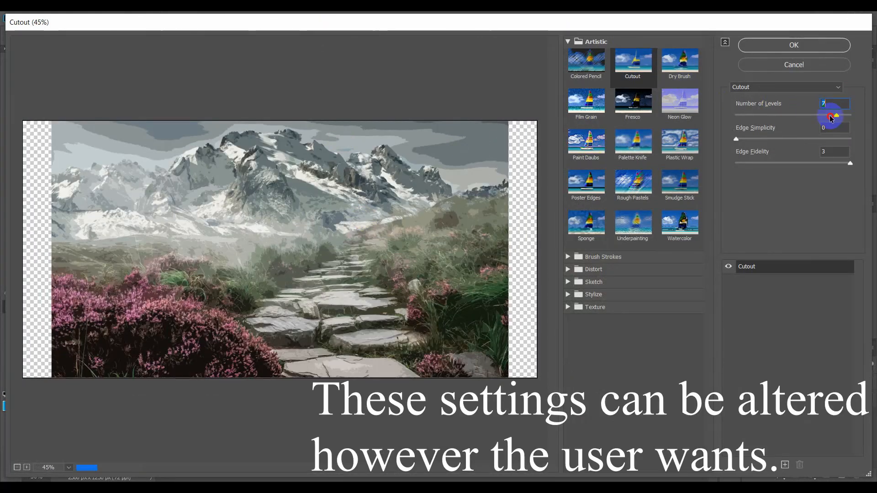
Set the Cutout filter's Edge Simplicity to 7, trying Number of Levels at 2 and 8 and Edge Fidelity at 1 and 3
left_click_drag(849, 115, 737, 116)
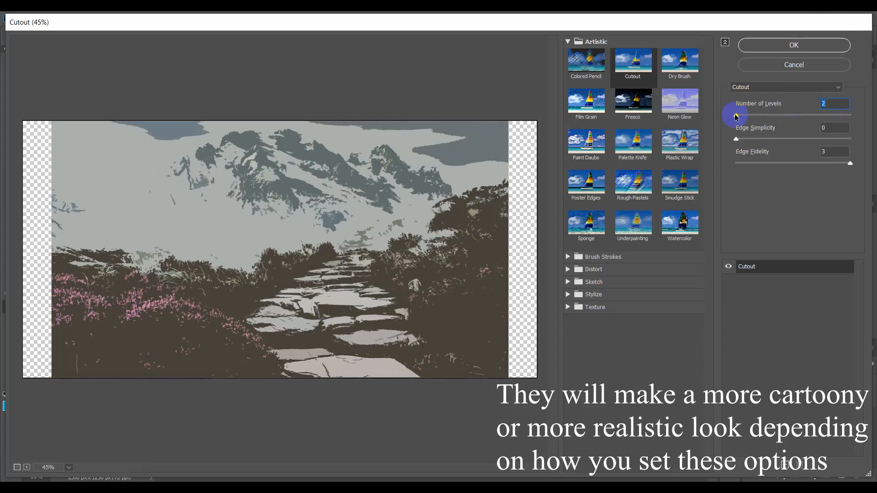
left_click_drag(751, 117, 850, 119)
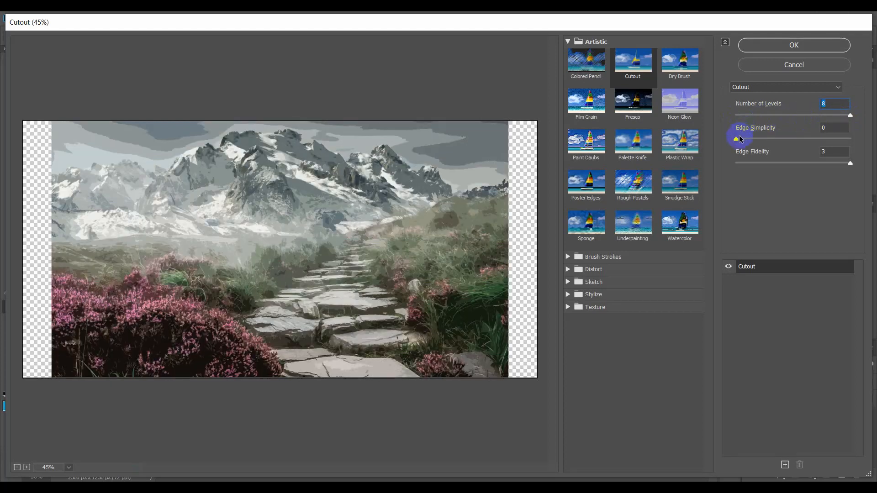
left_click_drag(736, 142, 822, 146)
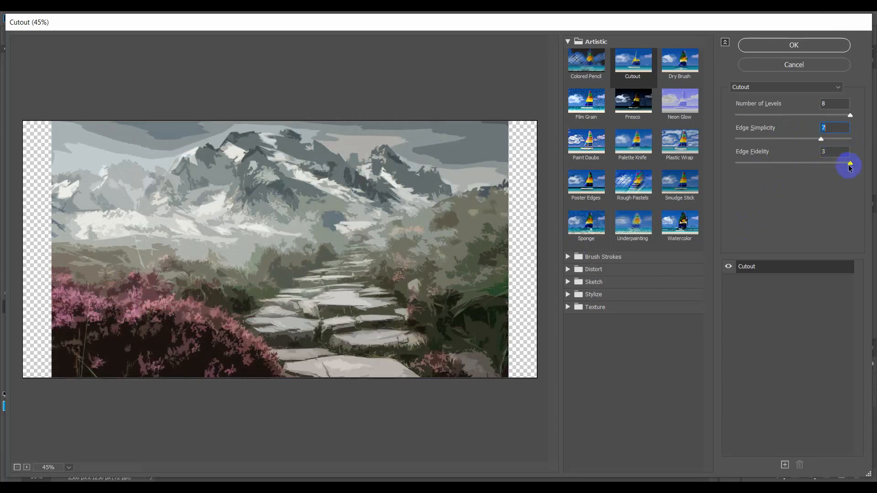
left_click_drag(849, 164, 734, 163)
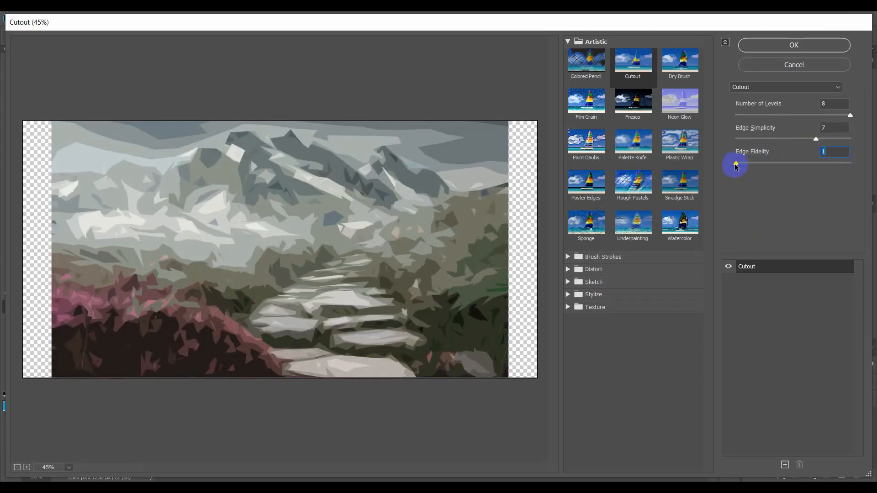
left_click_drag(737, 164, 851, 162)
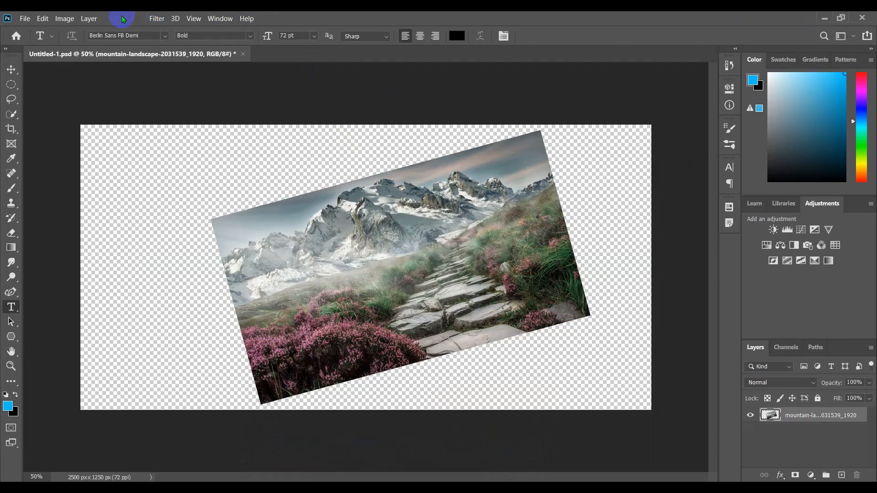
Run the automated Crop and Straighten Photos command on the tilted mountain landscape photo
left_click(24, 19)
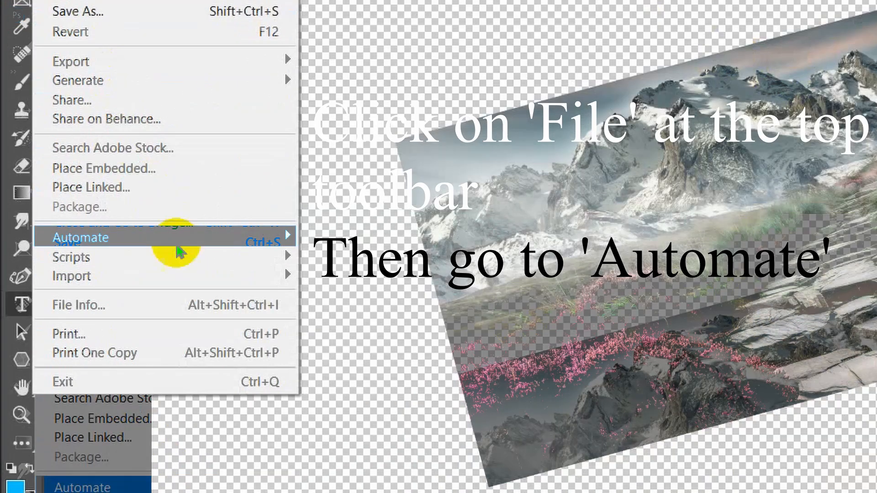
mouse_move(181, 486)
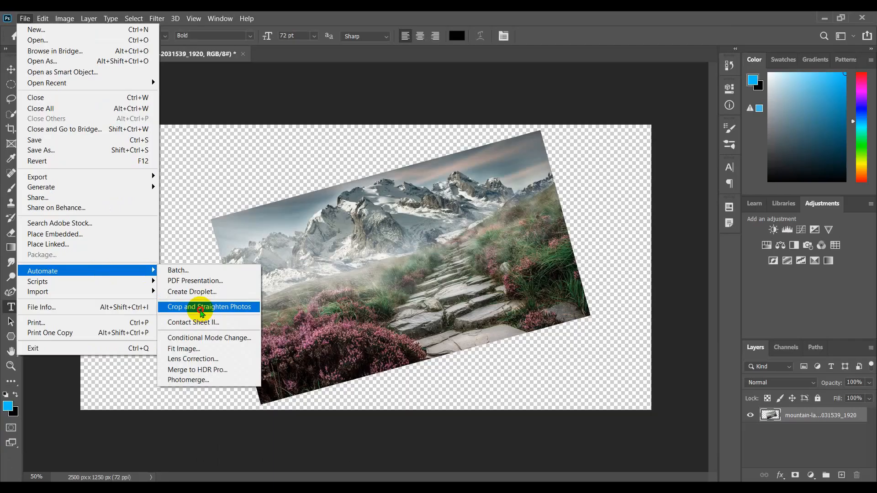
left_click(386, 305)
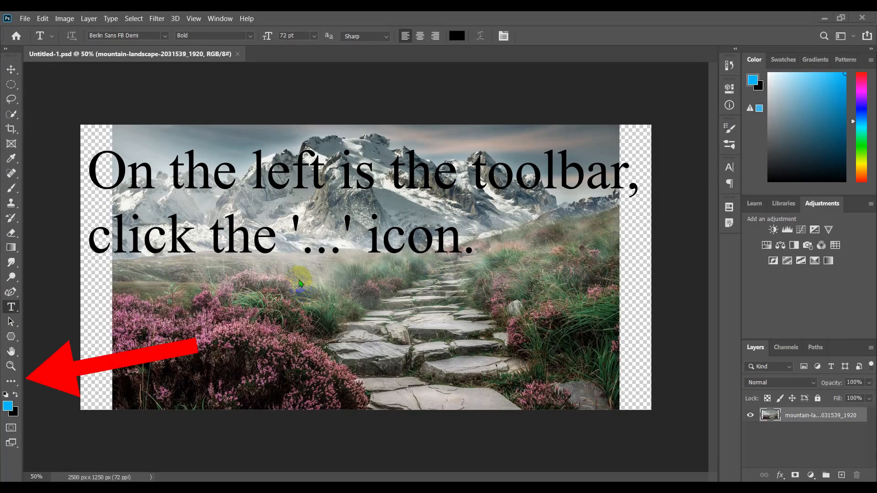
Open the toolbar customization and toggle the display of the ellipsis and foreground/background color icons off and on
left_click(13, 383)
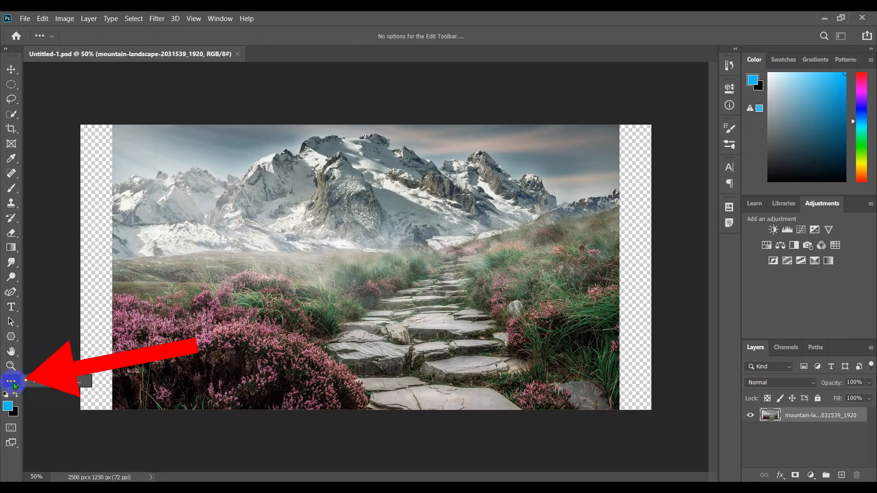
left_click(74, 385)
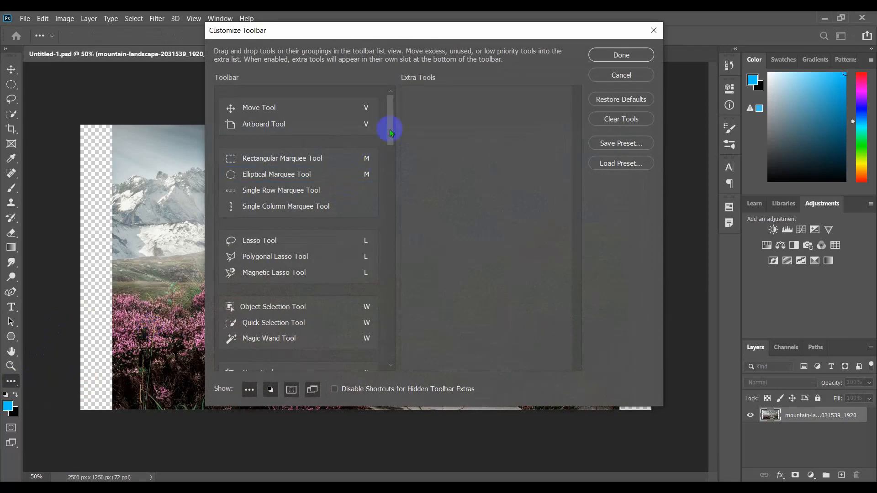
mouse_move(390, 123)
left_mouse_down()
mouse_move(382, 369)
mouse_move(409, 117)
mouse_move(404, 104)
left_mouse_up()
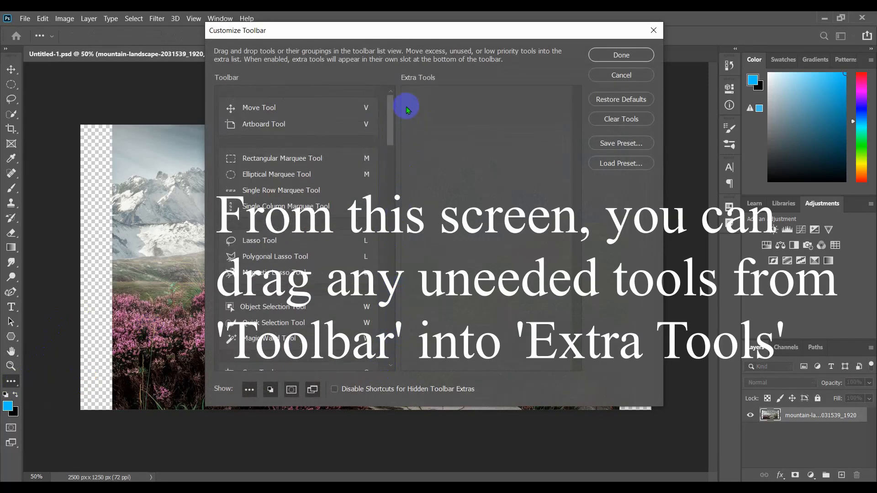
left_click(249, 389)
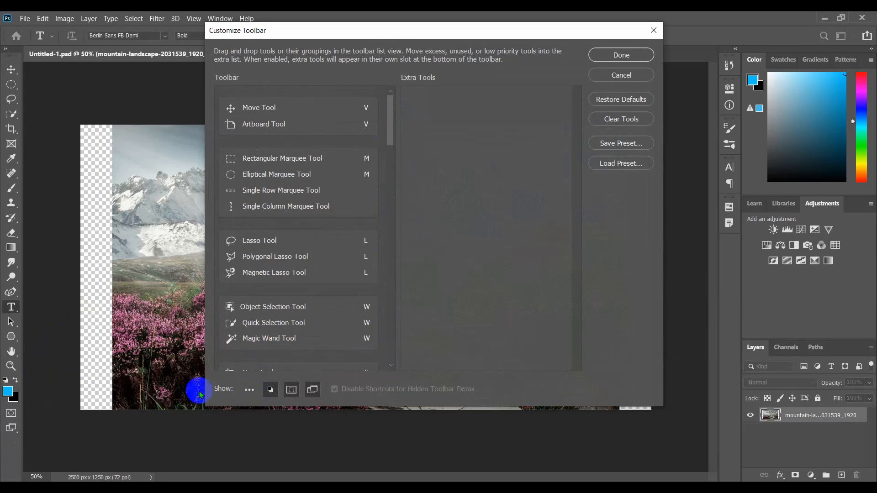
left_click(249, 389)
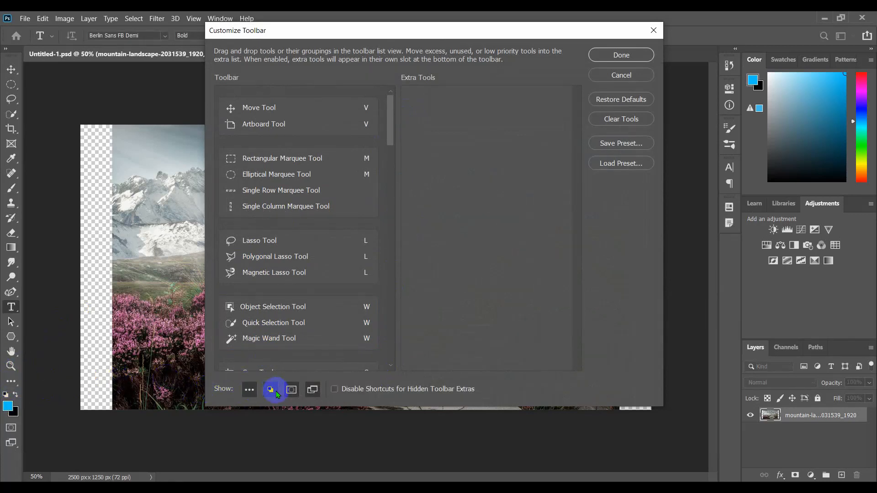
left_click(276, 391)
left_click(276, 392)
Move the Magnetic Lasso Tool into the Extra Tools list and back into the toolbar list
mouse_move(262, 274)
left_mouse_down()
mouse_move(380, 233)
mouse_move(455, 176)
left_mouse_up()
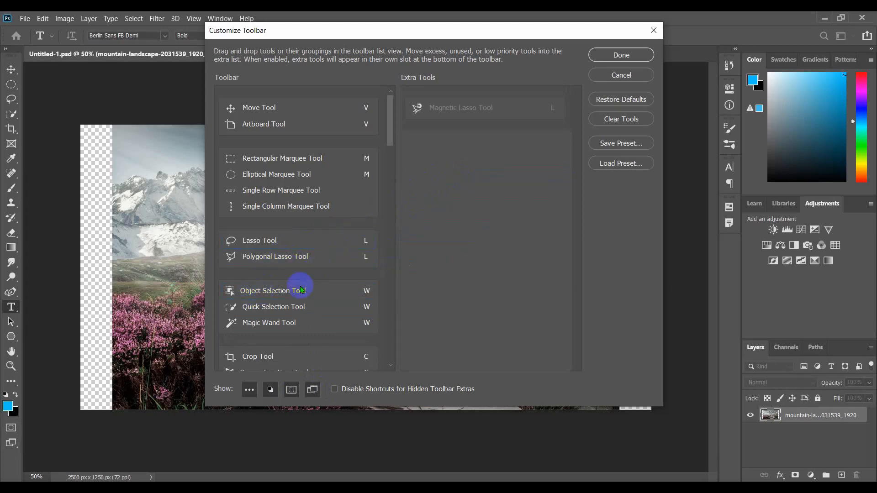
mouse_move(450, 110)
left_mouse_down()
mouse_move(398, 157)
mouse_move(280, 333)
left_mouse_up()
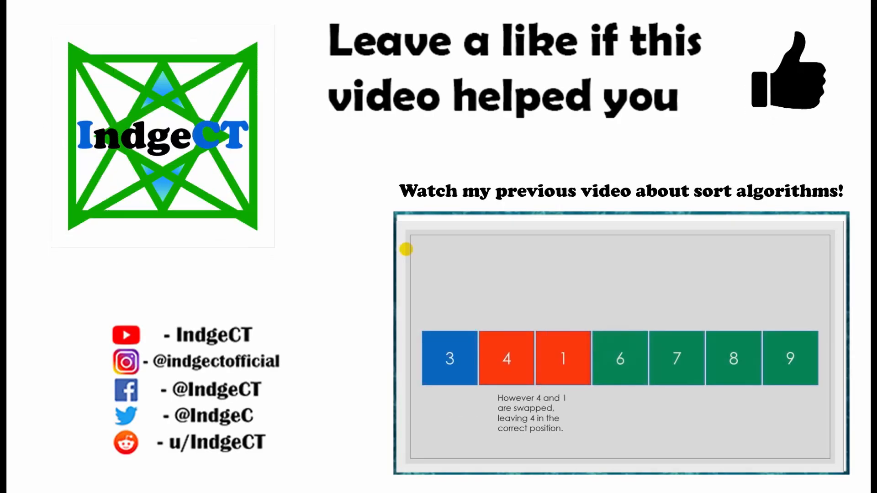